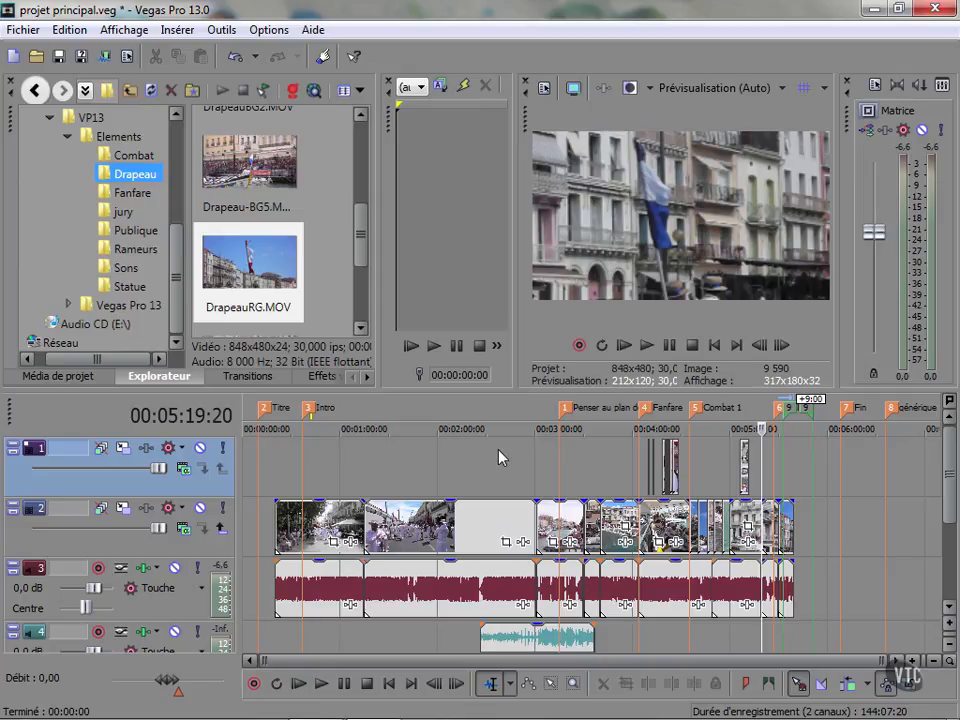
# Play the timeline across the start of the first video clip on track 2.
pyautogui.click(277, 449)
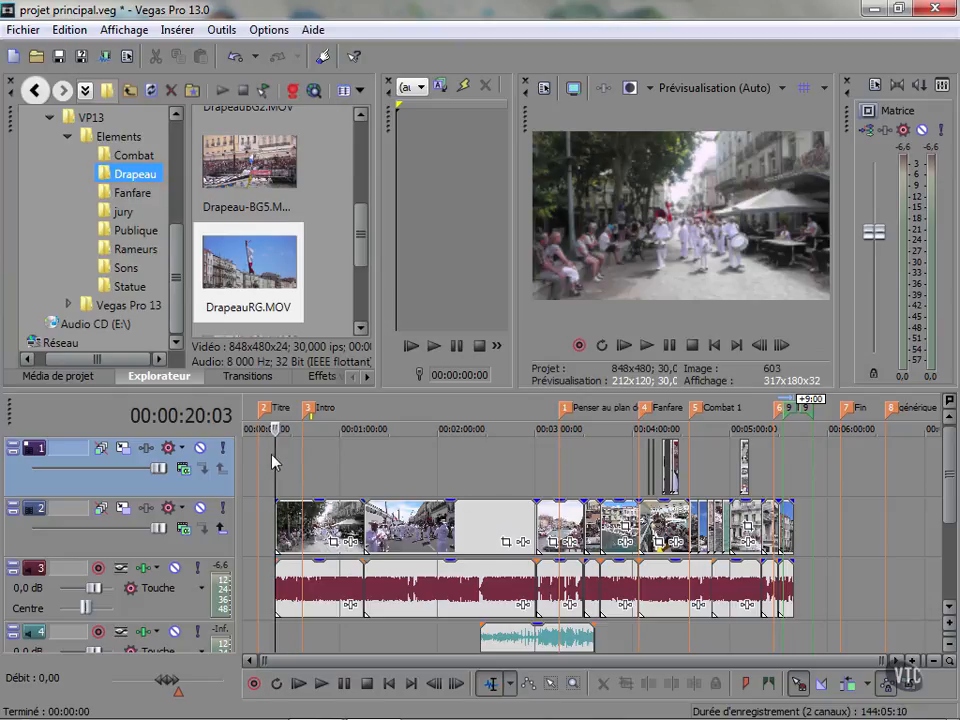
pyautogui.click(259, 468)
pyautogui.click(268, 471)
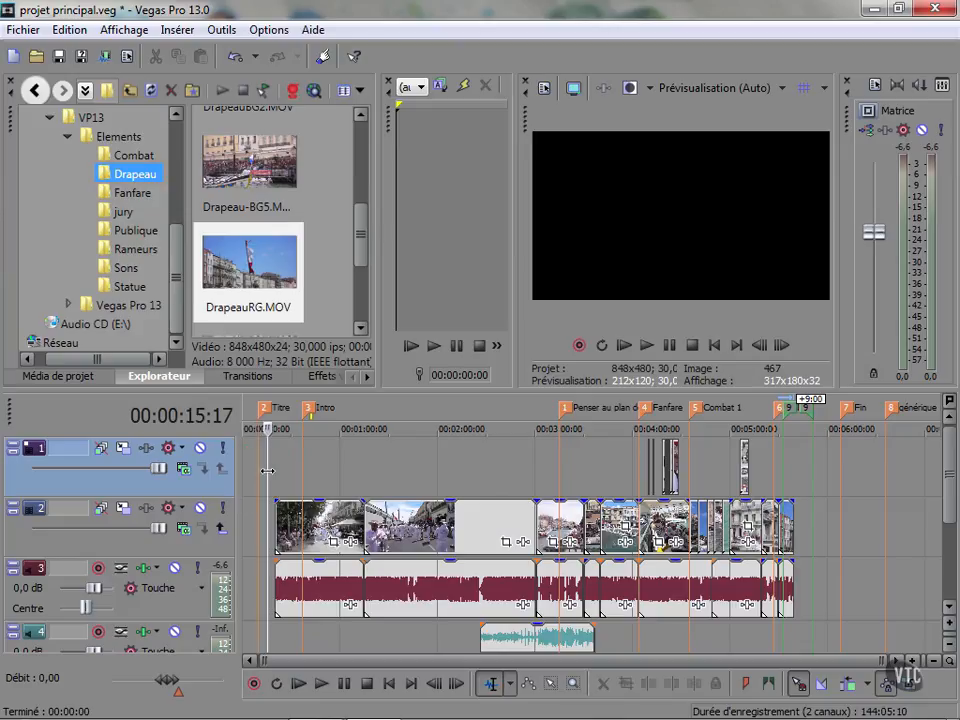
pyautogui.press('space')
pyautogui.scroll(6, 268, 471)
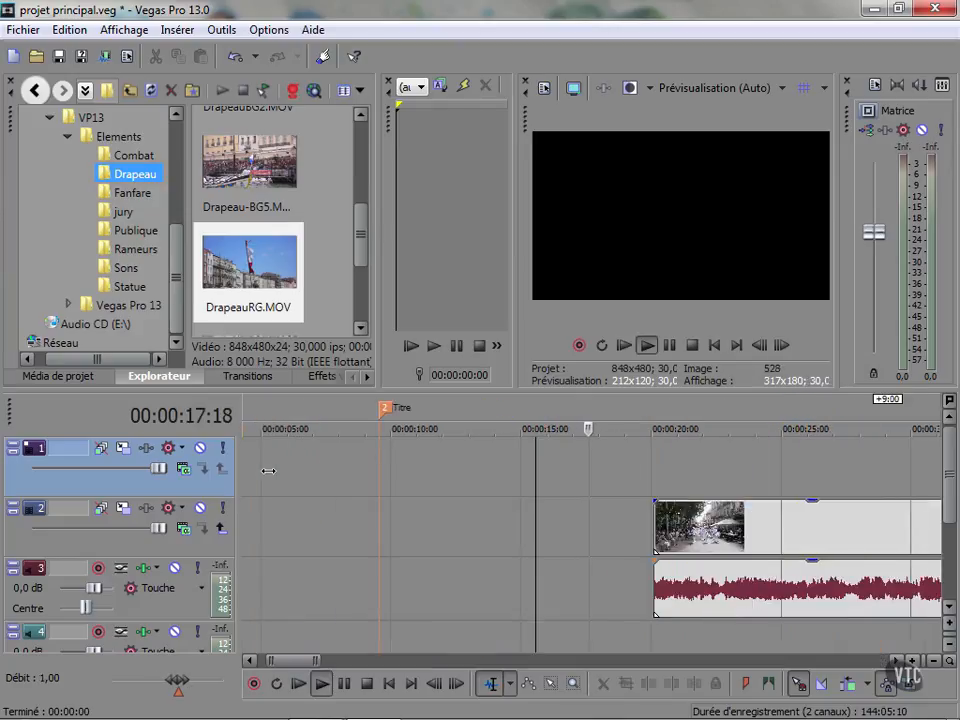
pyautogui.press('space')
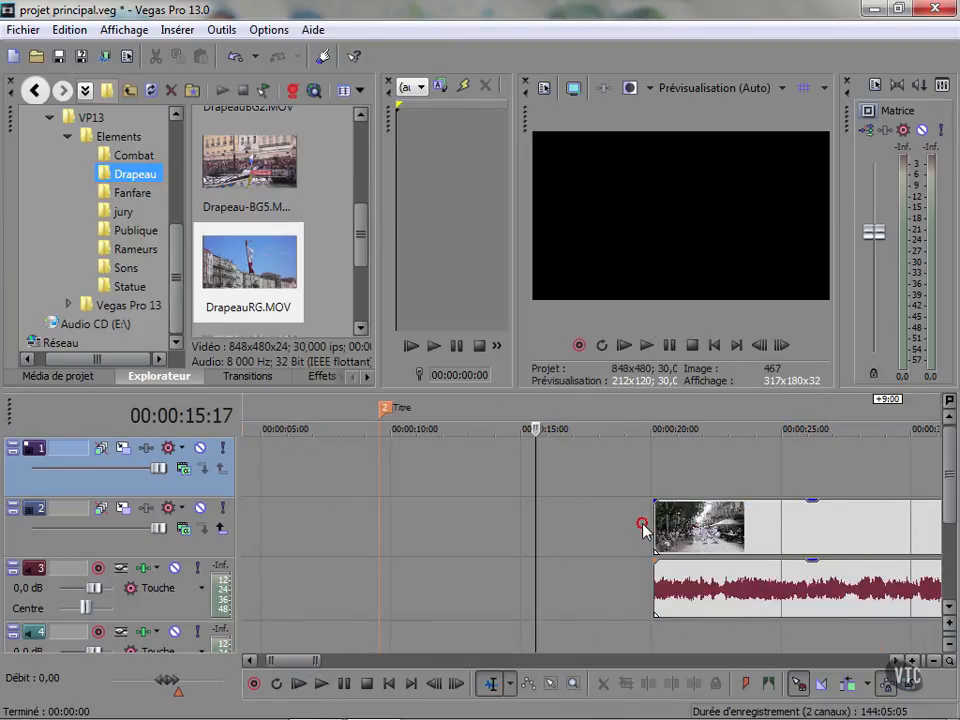
pyautogui.click(643, 523)
pyautogui.press('space')
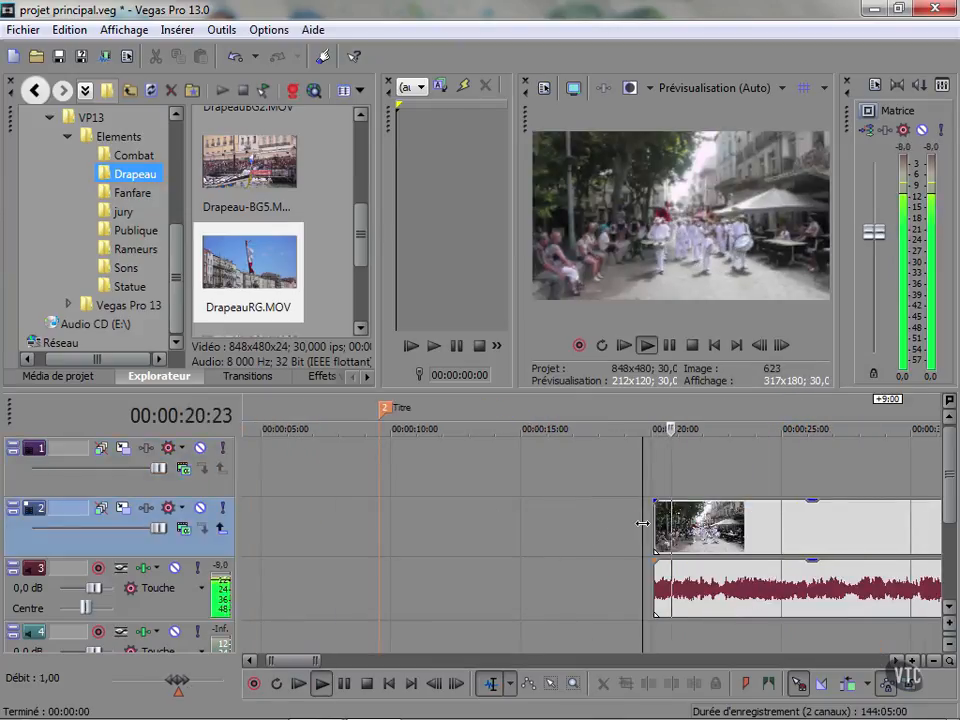
pyautogui.press('space')
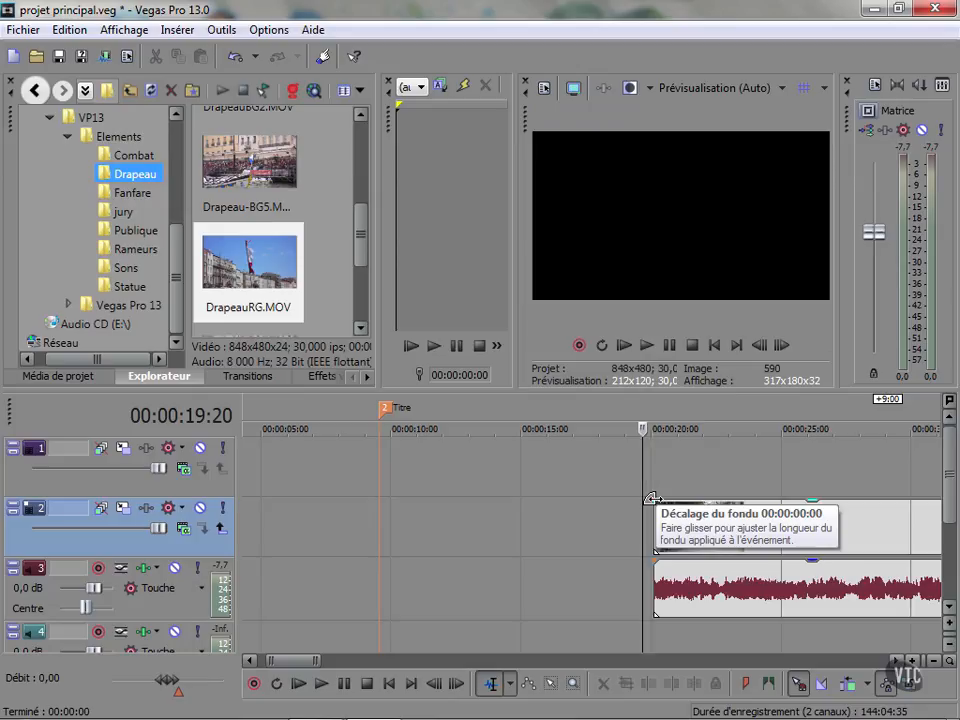
# Add a fade-in of about 5 seconds to the first video clip on track 2 and play it back.
pyautogui.moveTo(652, 498); pyautogui.dragTo(768, 502)
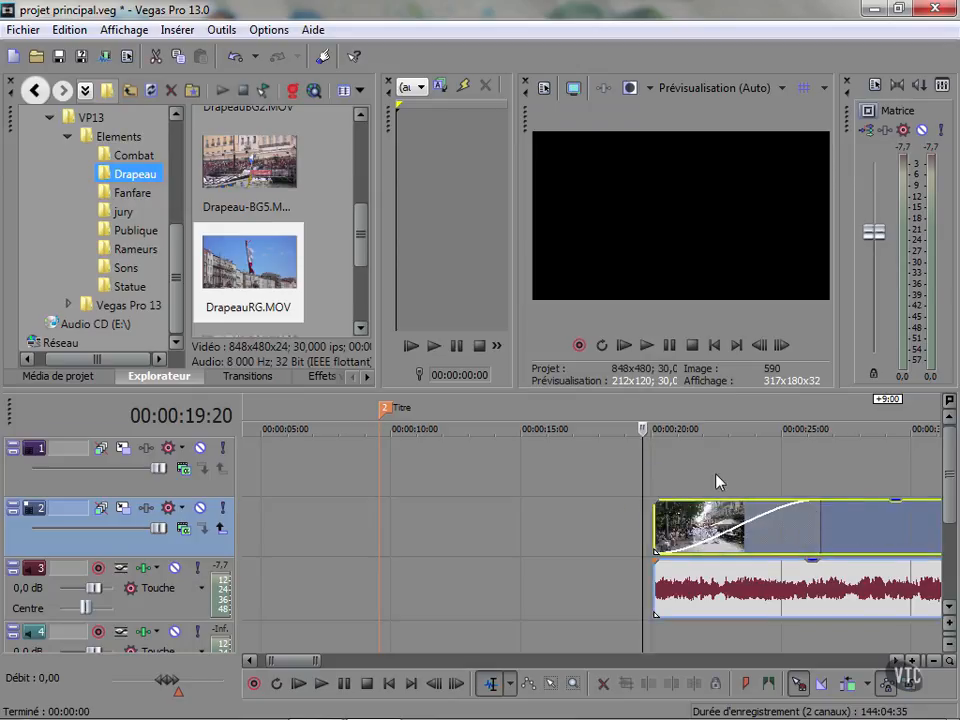
pyautogui.press('space')
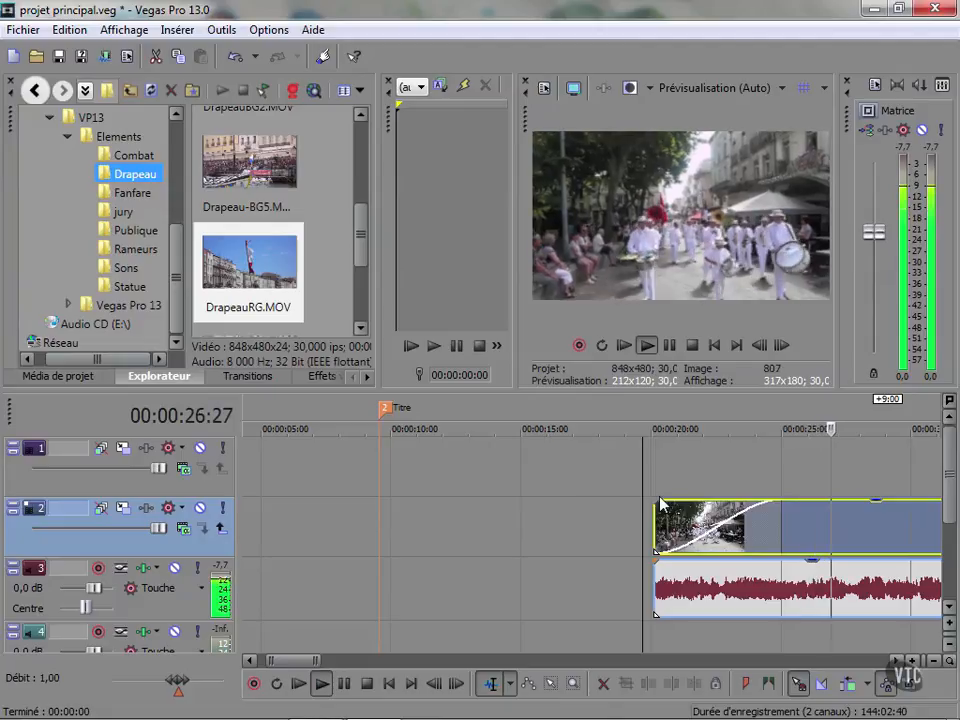
pyautogui.press('space')
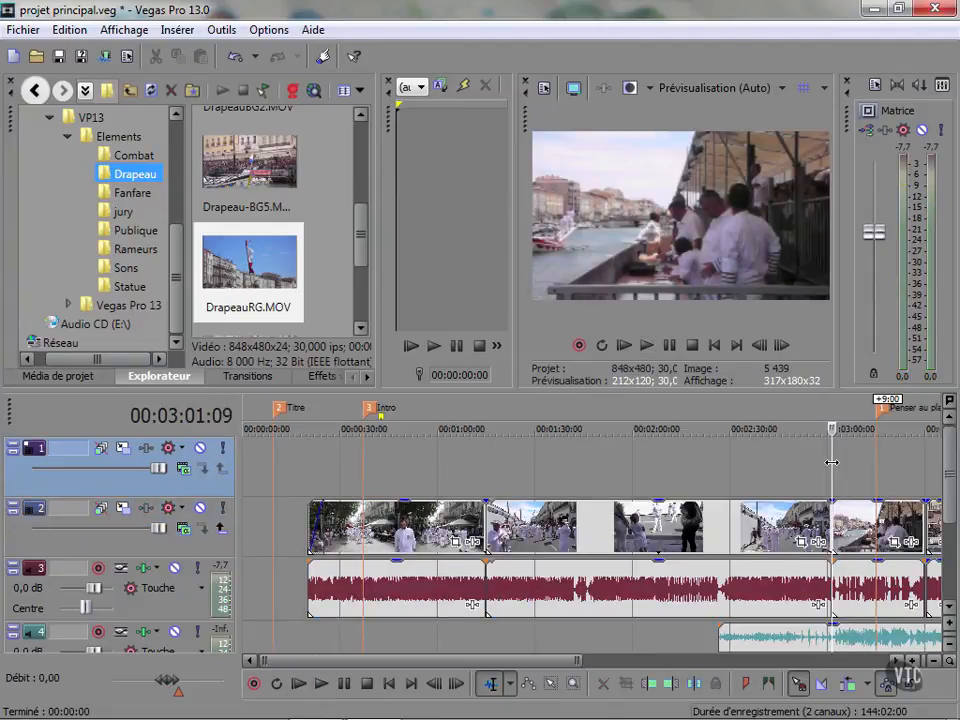
# Add a fade-out to the clip ending near 00:03:01 on track 2 and a fade-in to the clip that follows it.
pyautogui.click(806, 472)
pyautogui.click(815, 462)
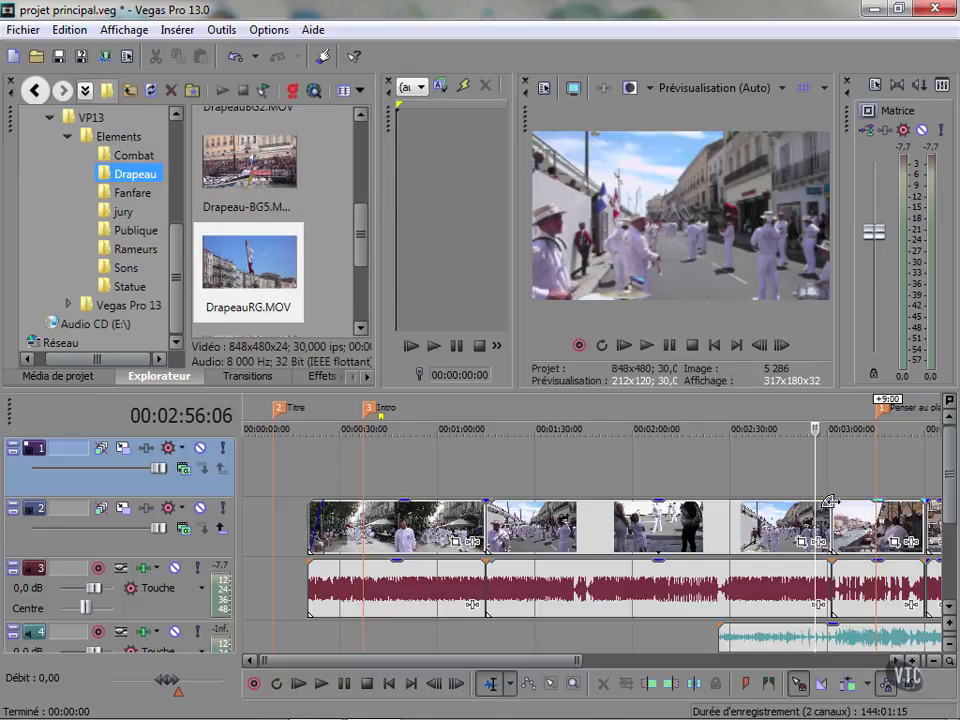
pyautogui.moveTo(827, 497)
pyautogui.mouseDown()
pyautogui.moveTo(803, 500)
pyautogui.moveTo(817, 500)
pyautogui.mouseUp()
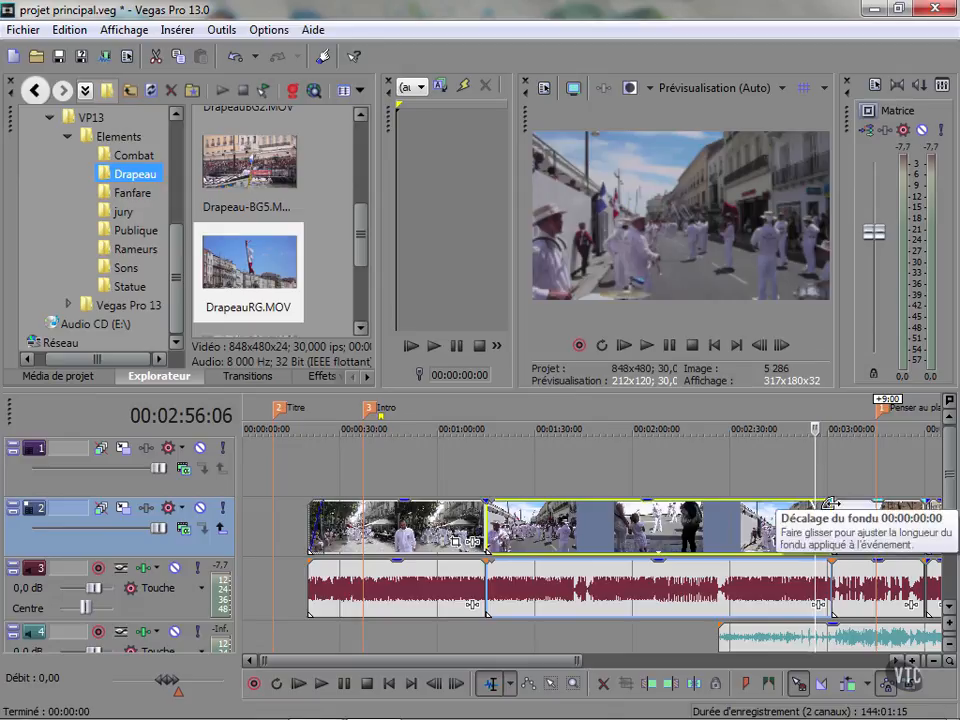
pyautogui.click(840, 510)
pyautogui.moveTo(834, 503); pyautogui.dragTo(848, 503)
# Play the fade-out and fade-in between the two clips, starting from about 00:02:49.
pyautogui.click(792, 466)
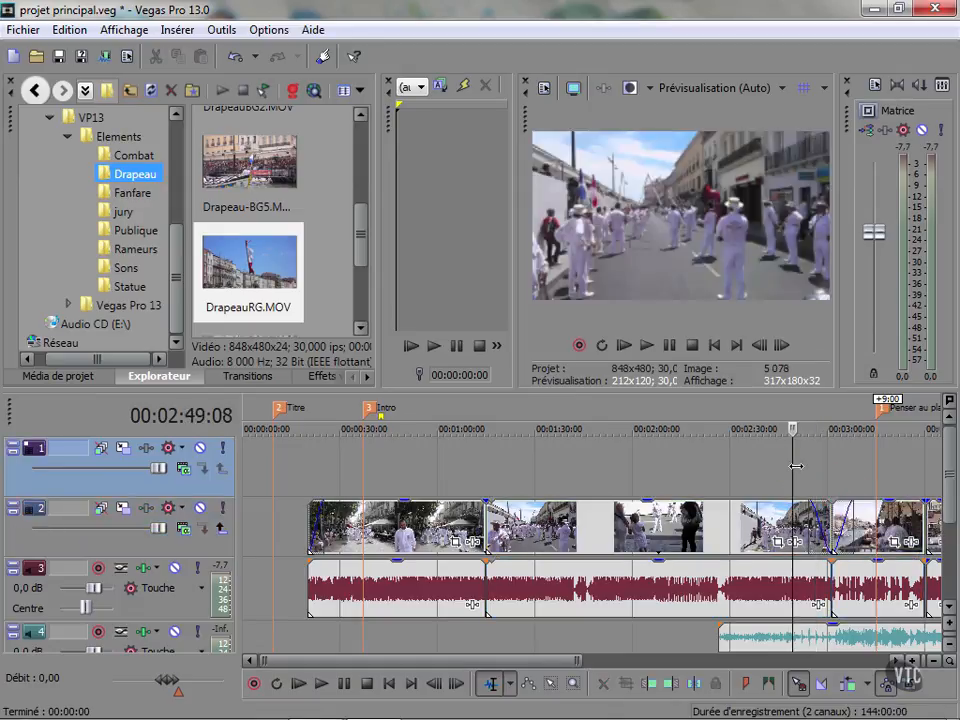
pyautogui.press('space')
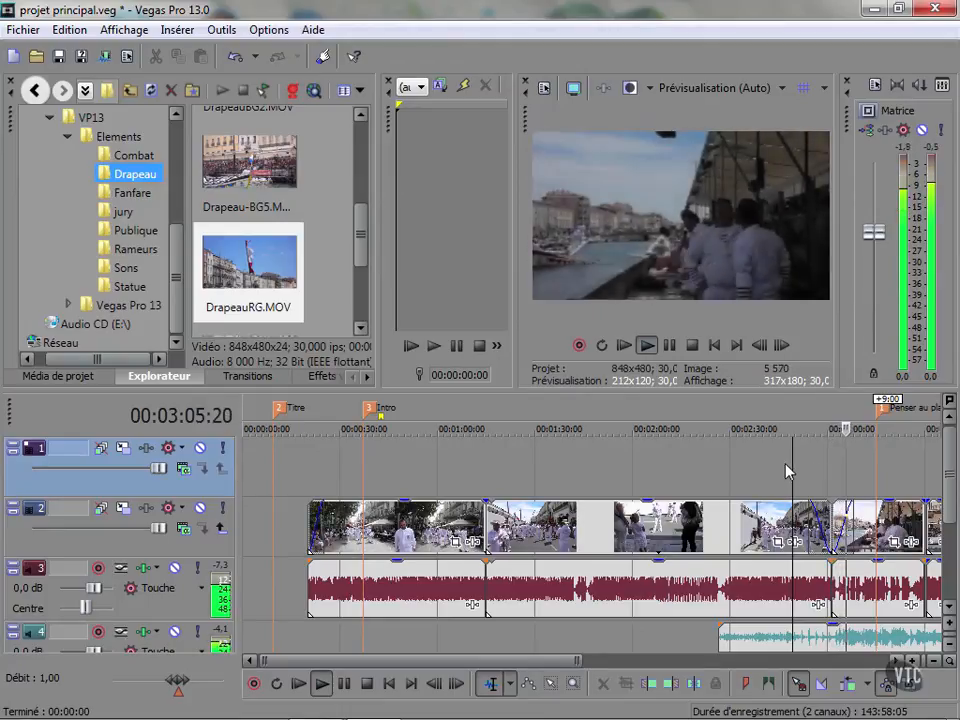
pyautogui.press('space')
# Enable automatic crossfades and move the last flag clip on track 2 back to overlap the preceding clip by 2:26.
pyautogui.click(774, 638)
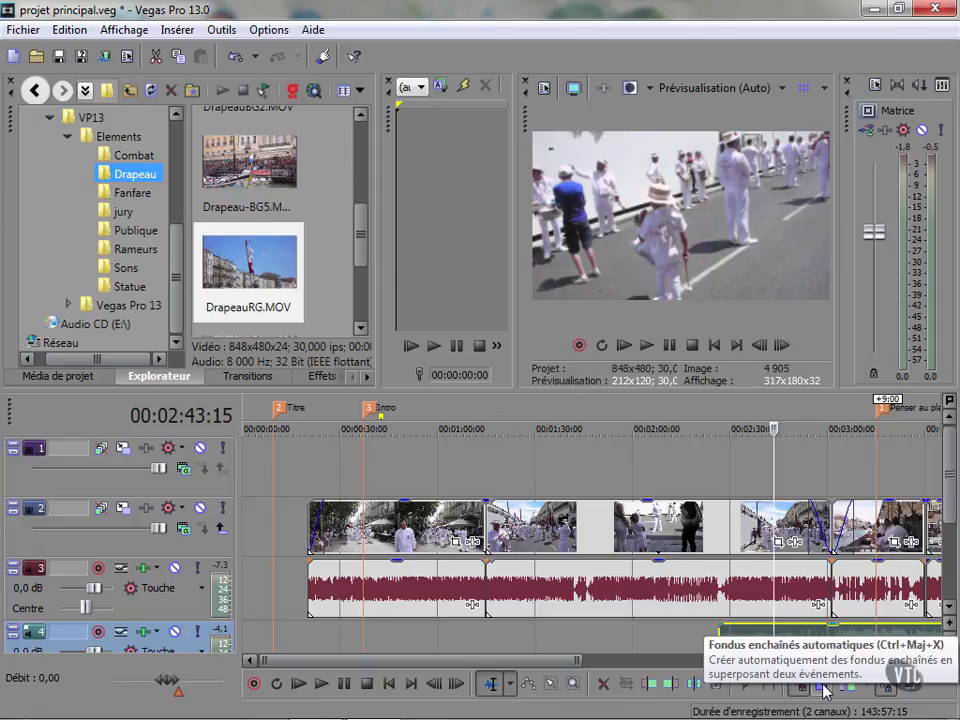
pyautogui.click(823, 687)
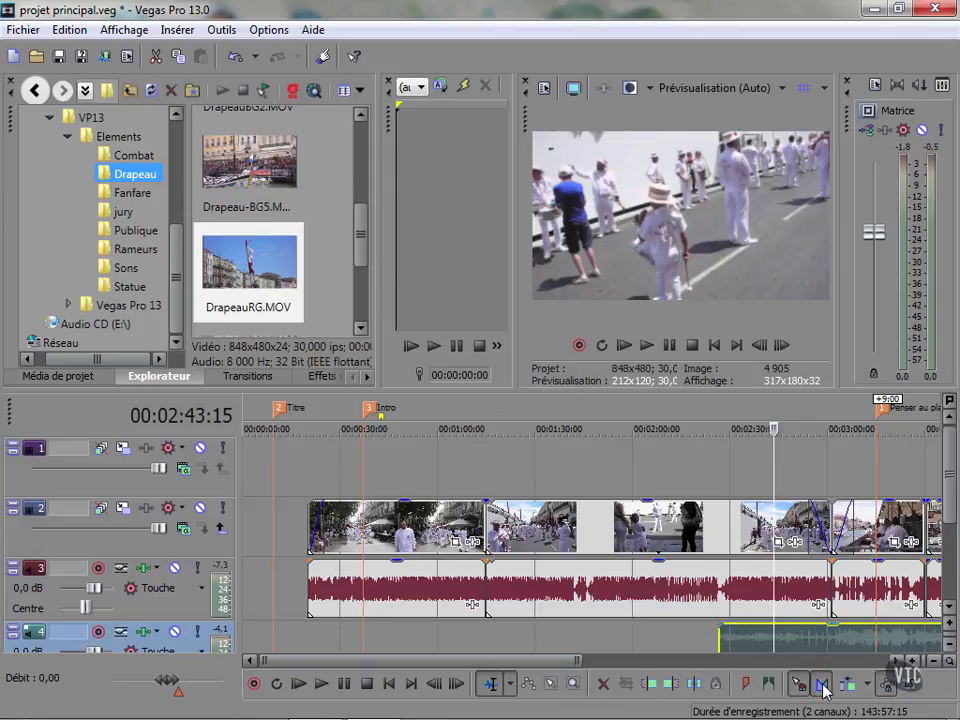
pyautogui.click(831, 456)
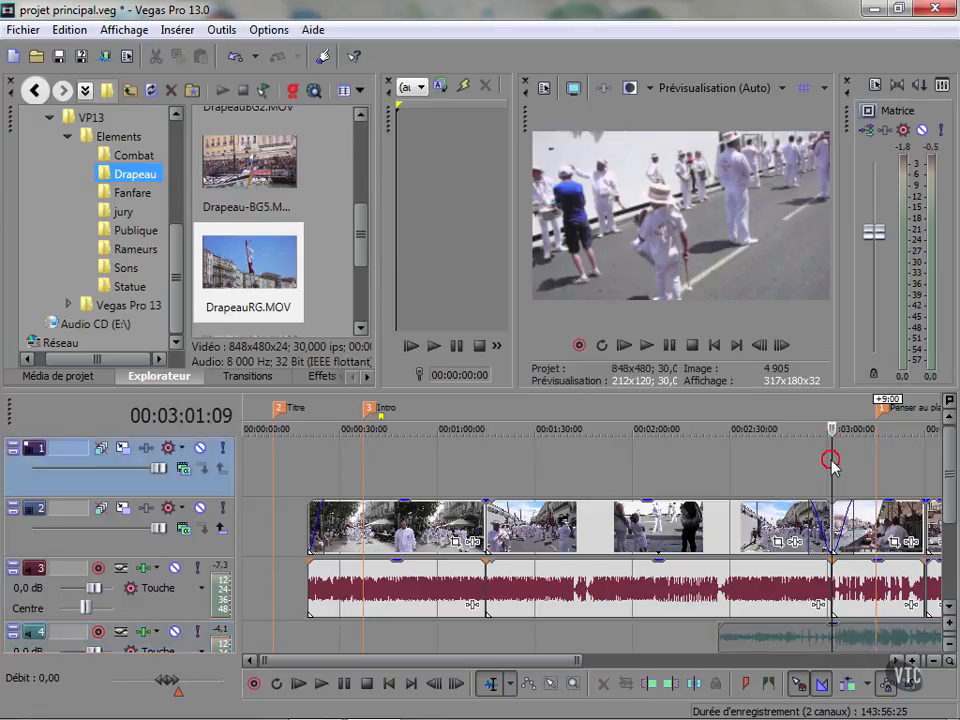
pyautogui.scroll(-5, 832, 466)
pyautogui.click(777, 471)
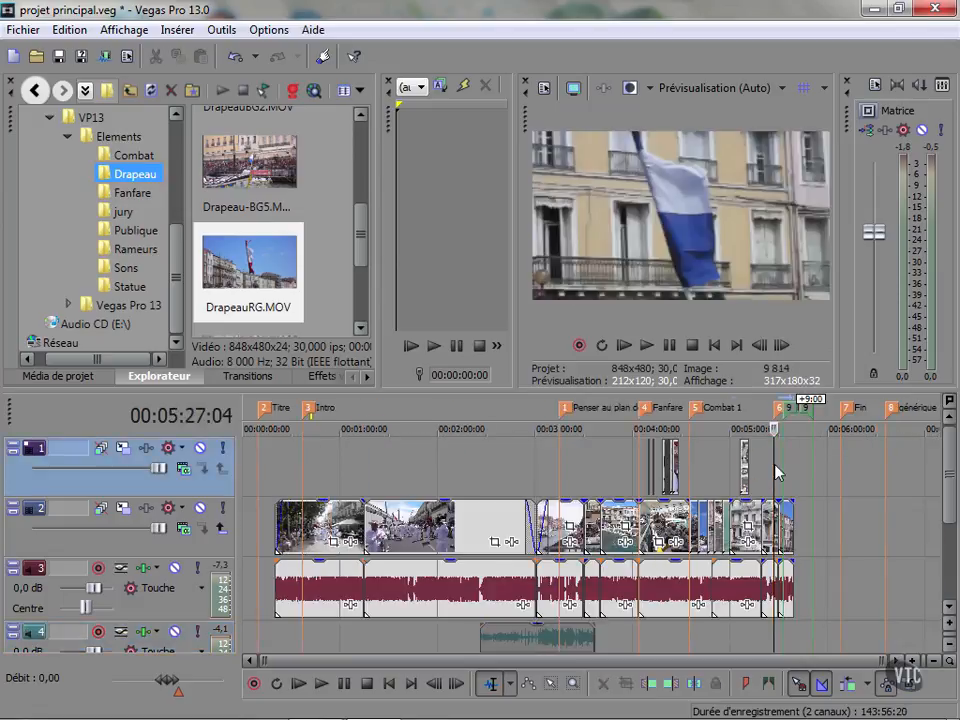
pyautogui.scroll(5, 777, 472)
pyautogui.scroll(3, 777, 471)
pyautogui.moveTo(754, 521); pyautogui.dragTo(690, 540)
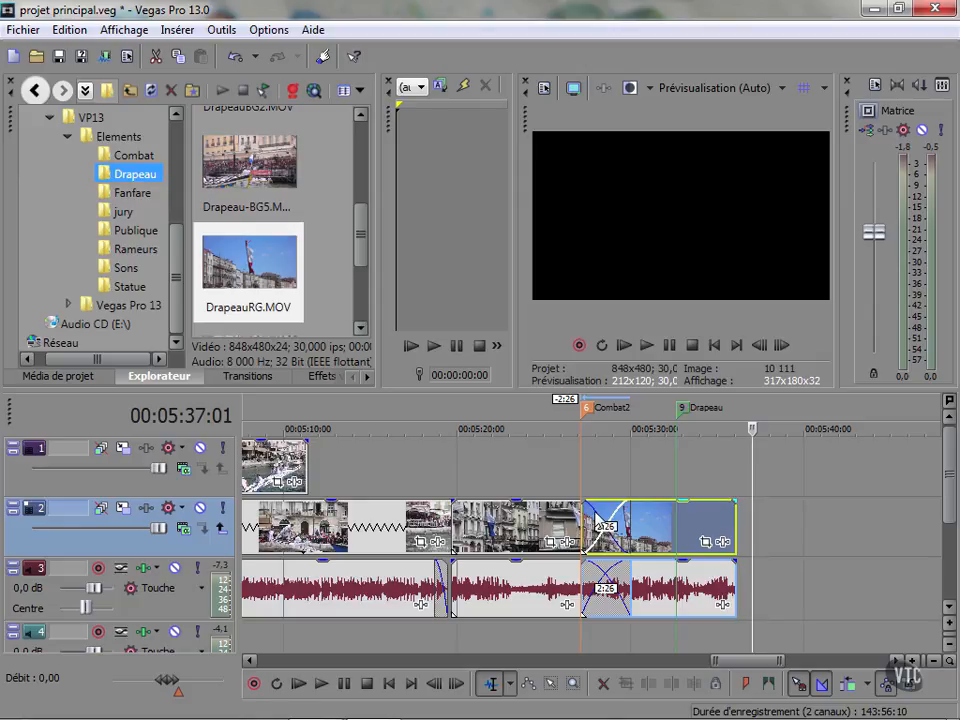
# Play the crossfade between the last two flag clips, starting from about 00:05:25.
pyautogui.click(549, 450)
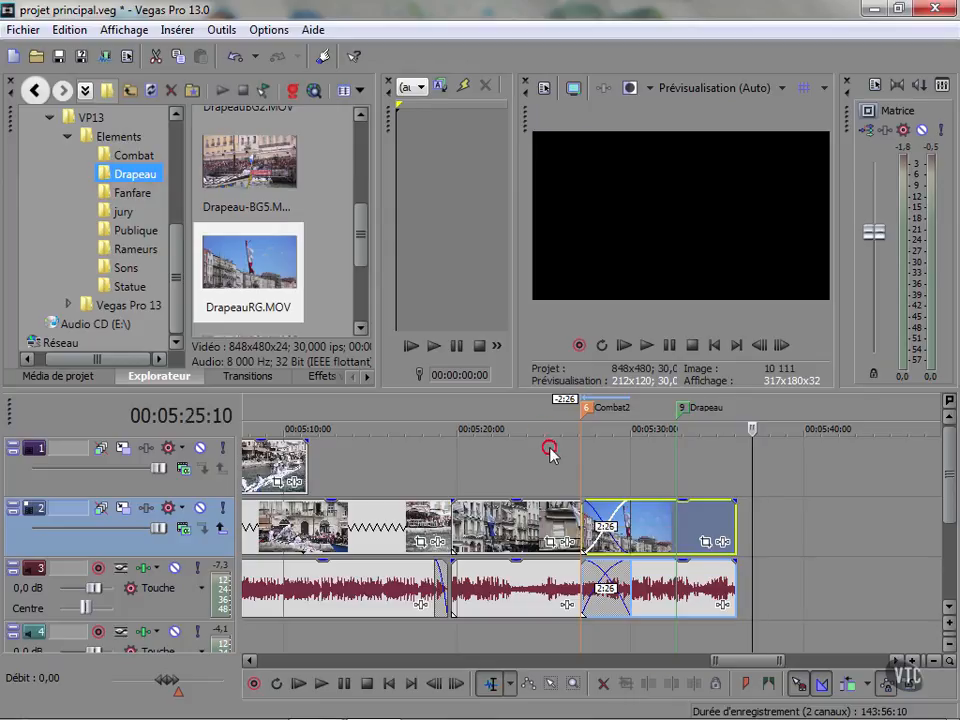
pyautogui.press('space')
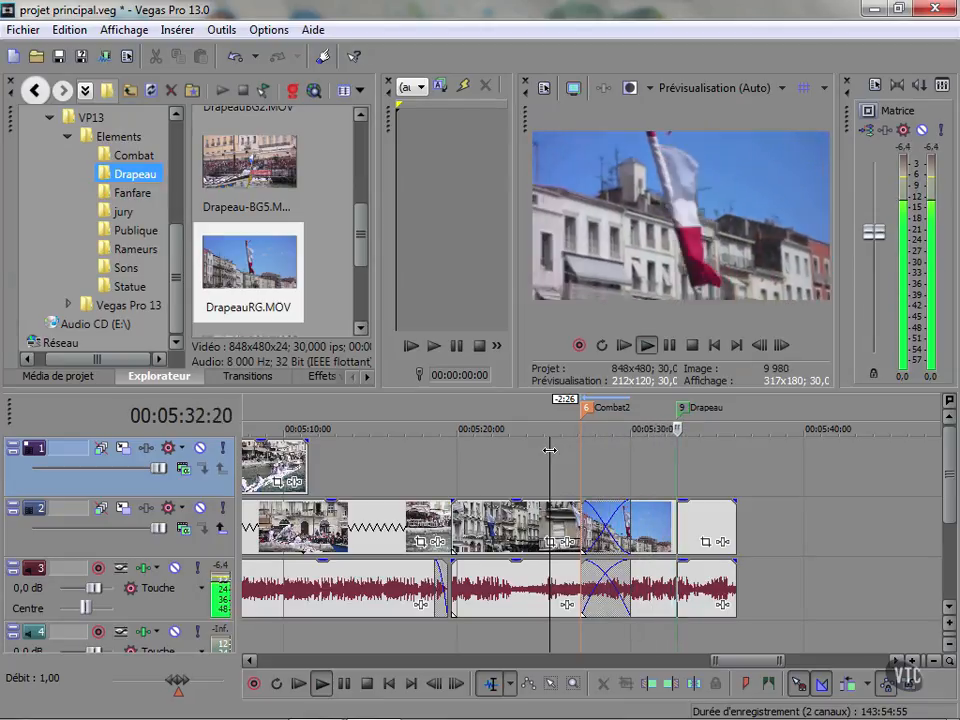
pyautogui.press('space')
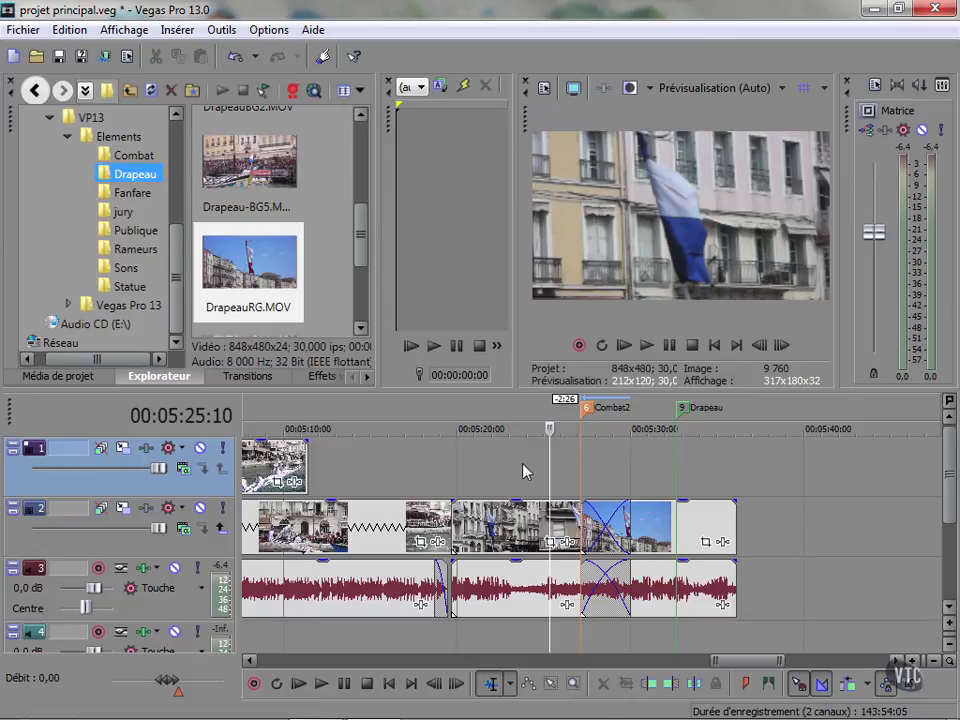
# Save the current project and open the recent project Diaporama.veg.
pyautogui.click(58, 56)
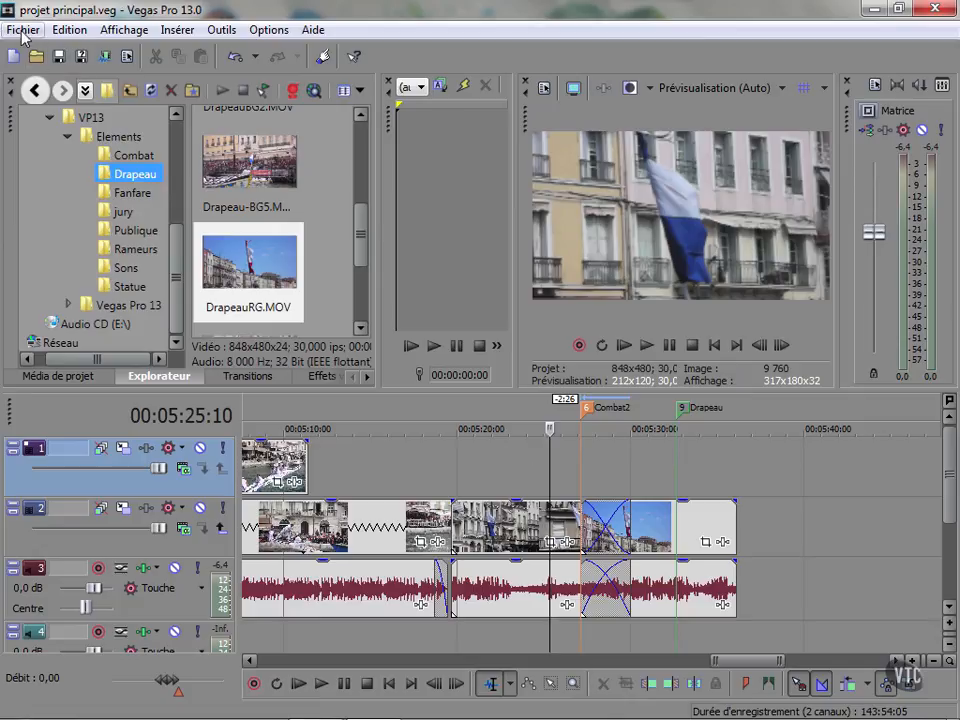
pyautogui.click(22, 32)
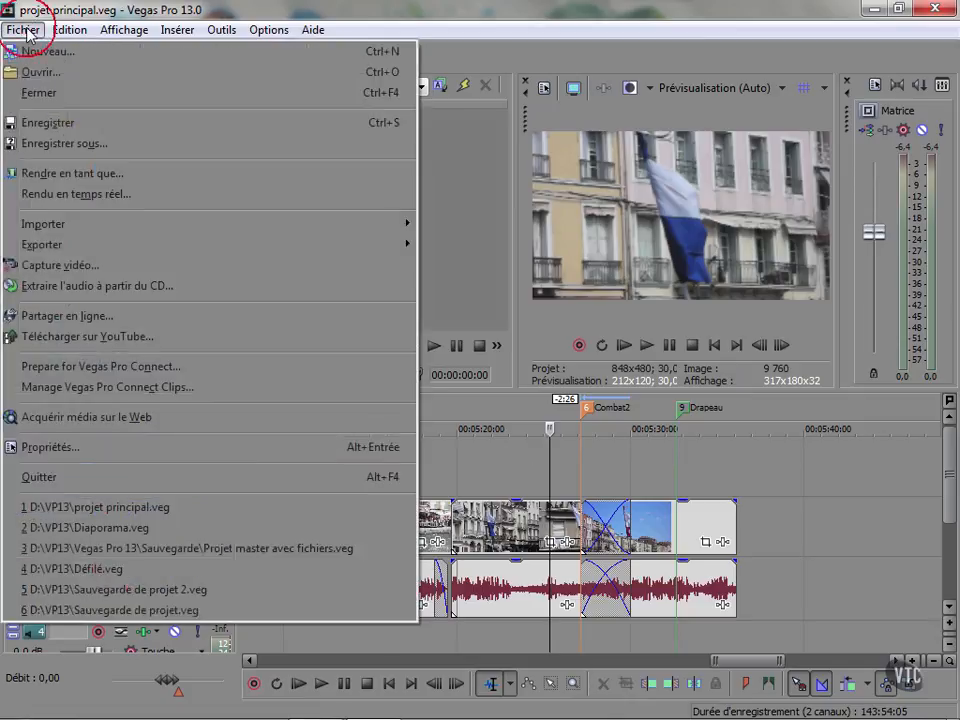
pyautogui.click(134, 531)
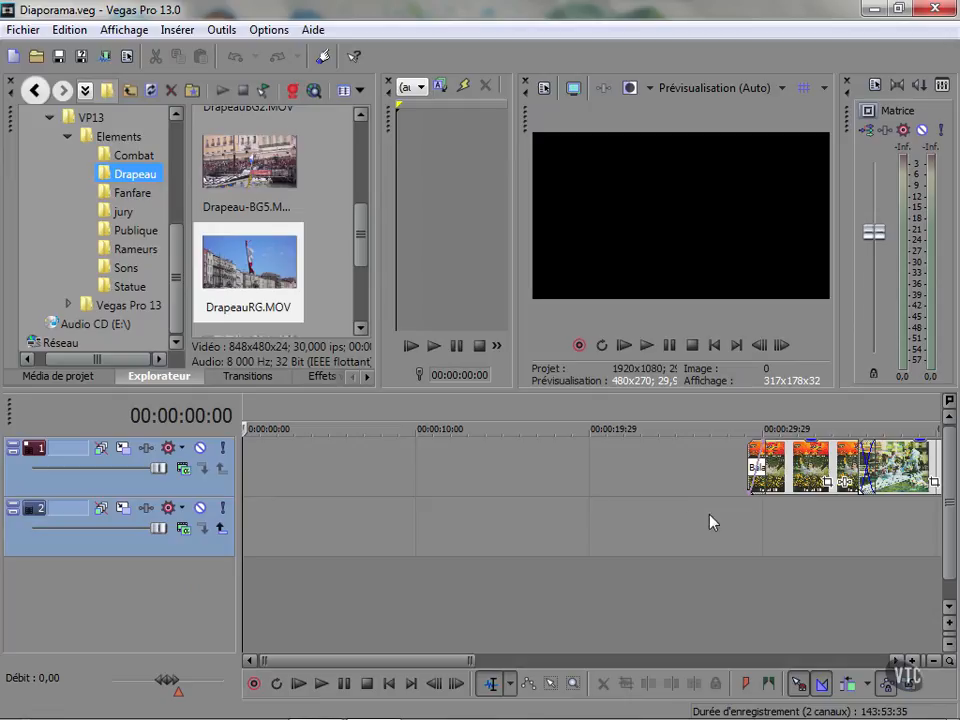
pyautogui.click(750, 519)
pyautogui.scroll(-5, 724, 525)
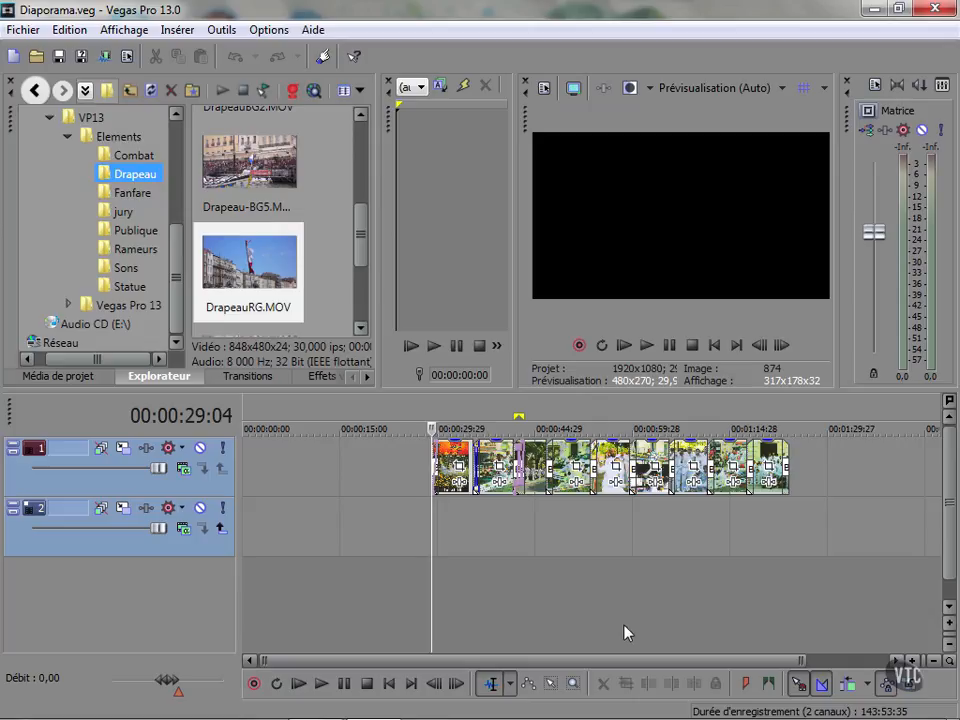
# Set the editing preference for cut-to-overlap conversion (Conversion montage/recouvrement) to 2 seconds and apply it.
pyautogui.click(281, 31)
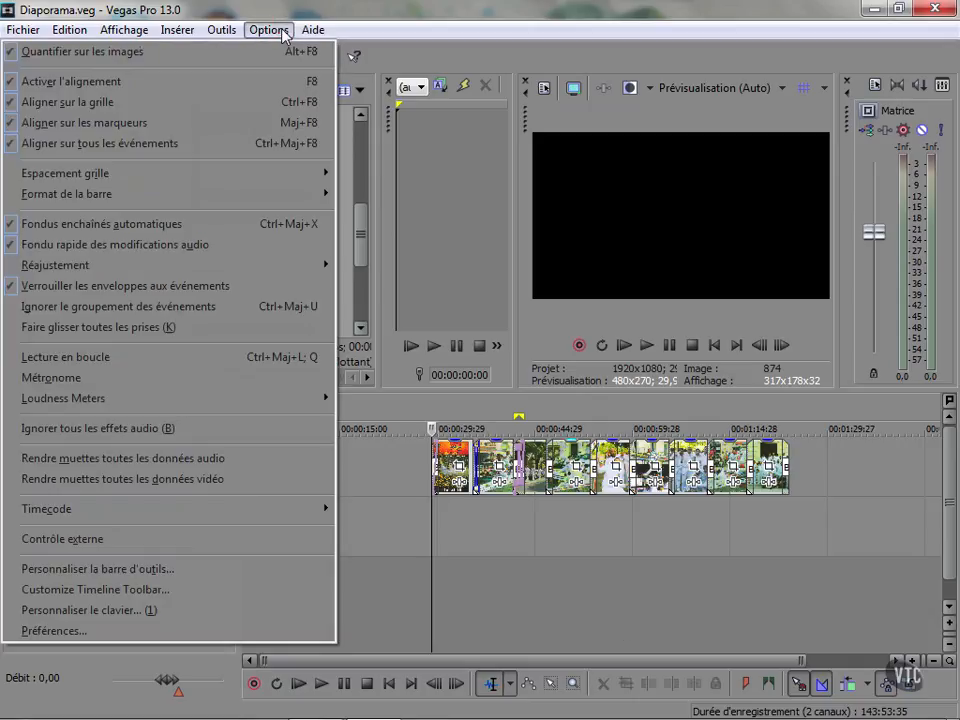
pyautogui.click(240, 632)
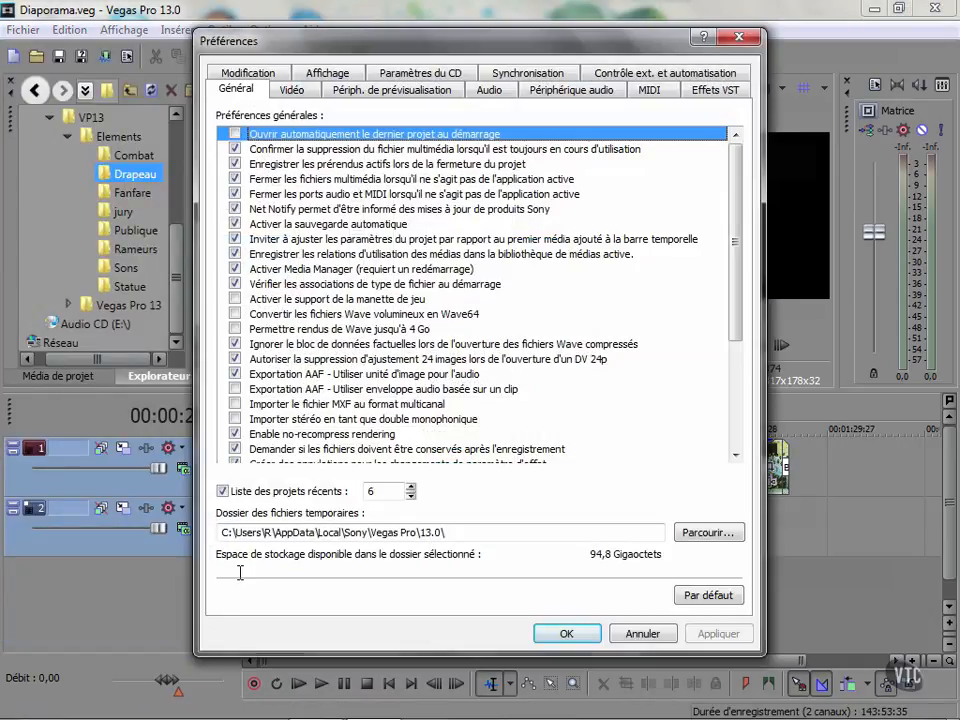
pyautogui.click(250, 73)
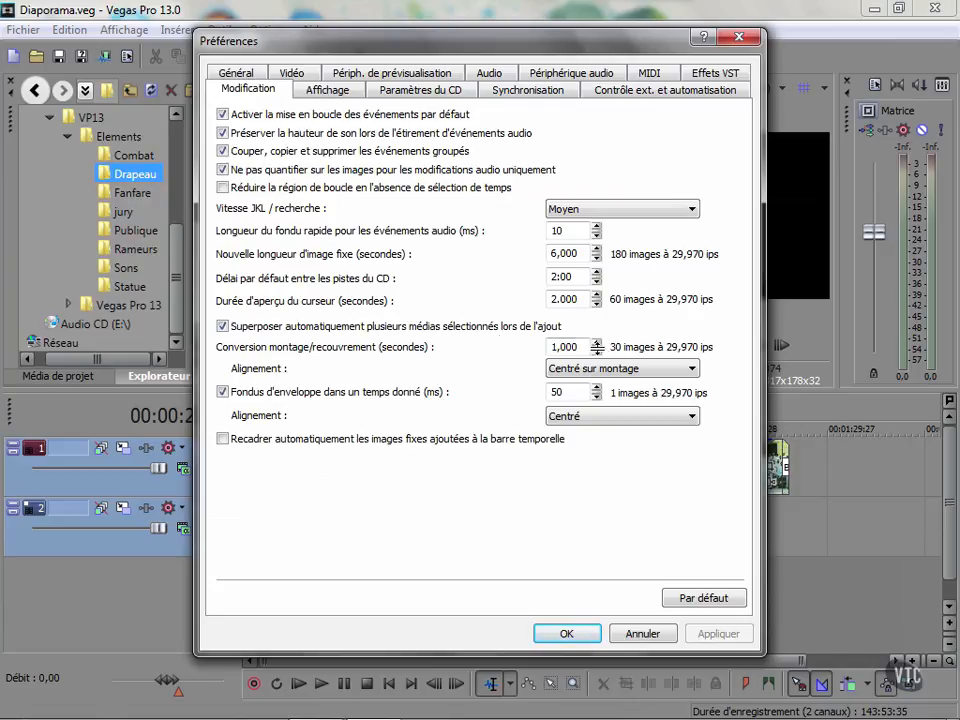
pyautogui.doubleClick(578, 347)
pyautogui.write('2')
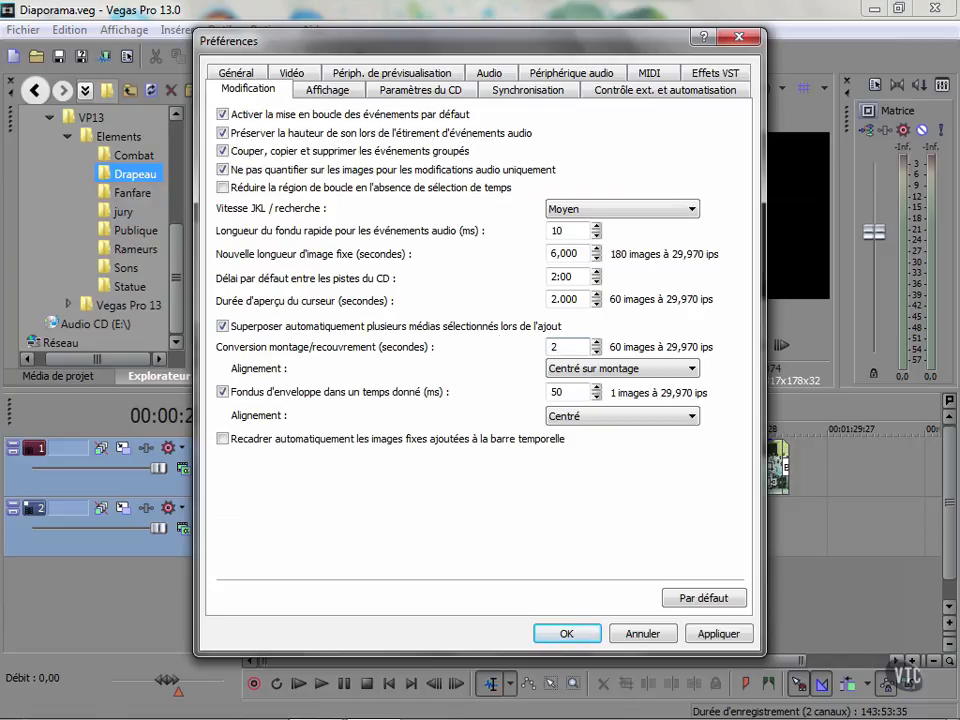
pyautogui.click(714, 636)
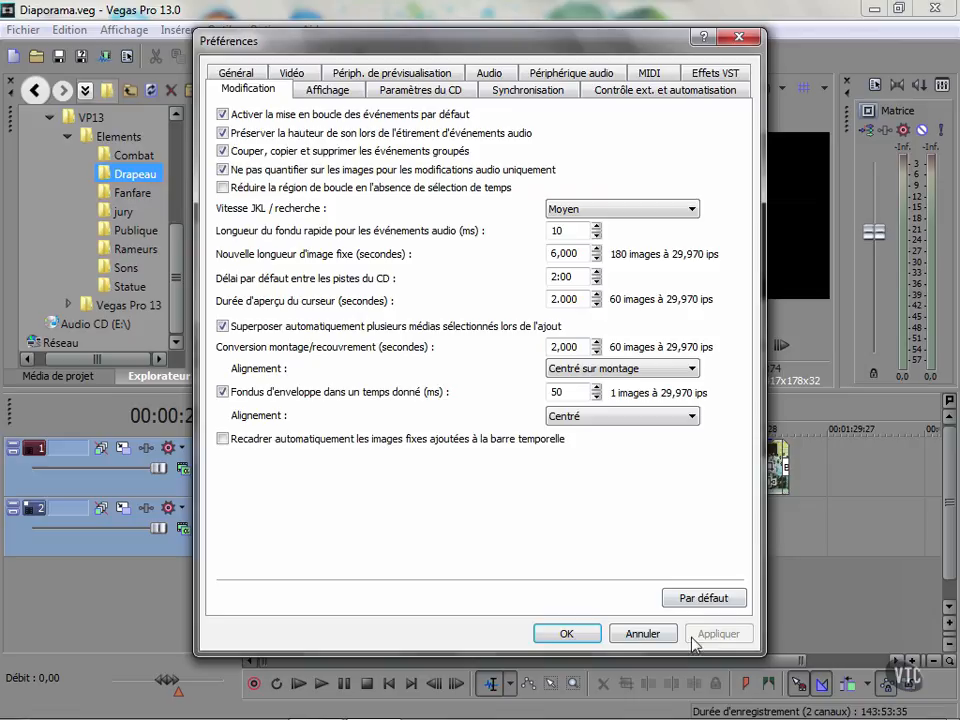
pyautogui.click(580, 640)
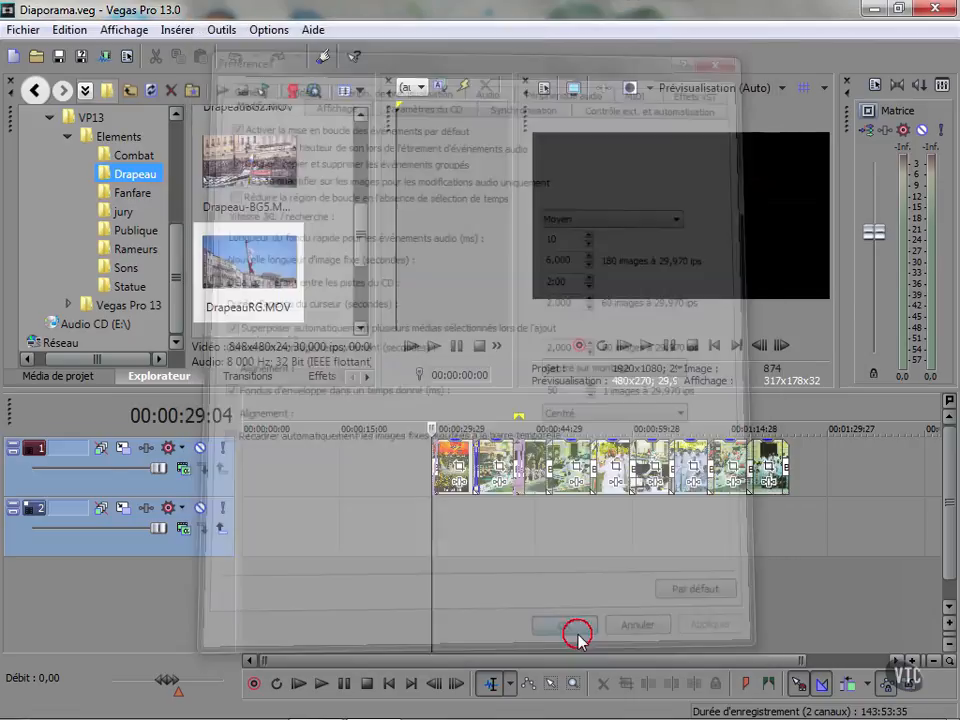
# Add the project media images 02.jpg, 021.jpg and the group photo below them together to track 2, starting at about 9 seconds.
pyautogui.click(852, 480)
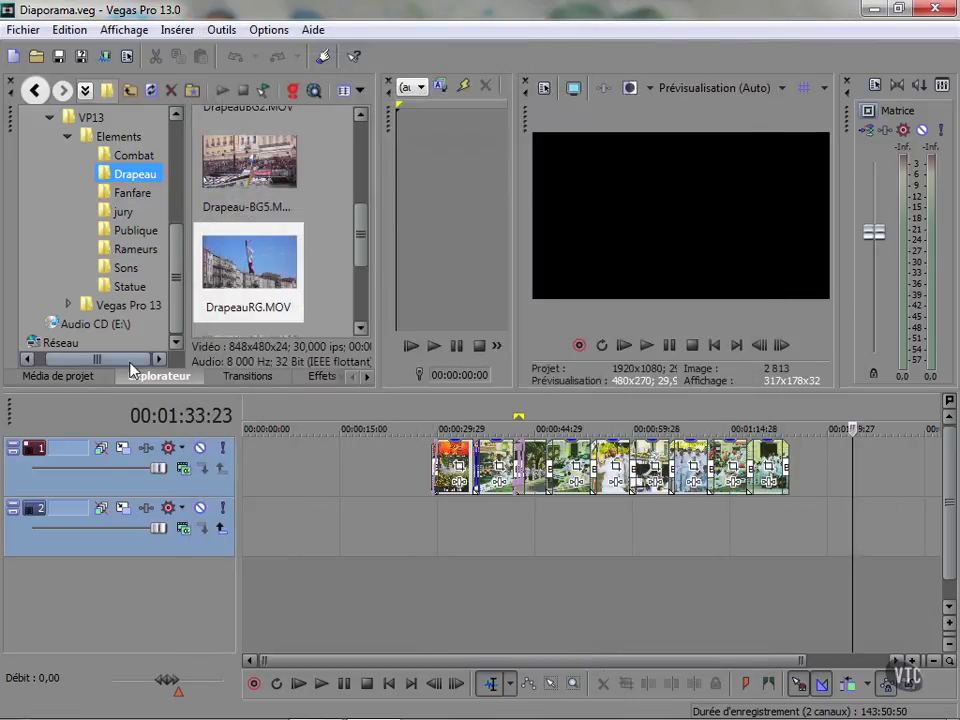
pyautogui.click(60, 376)
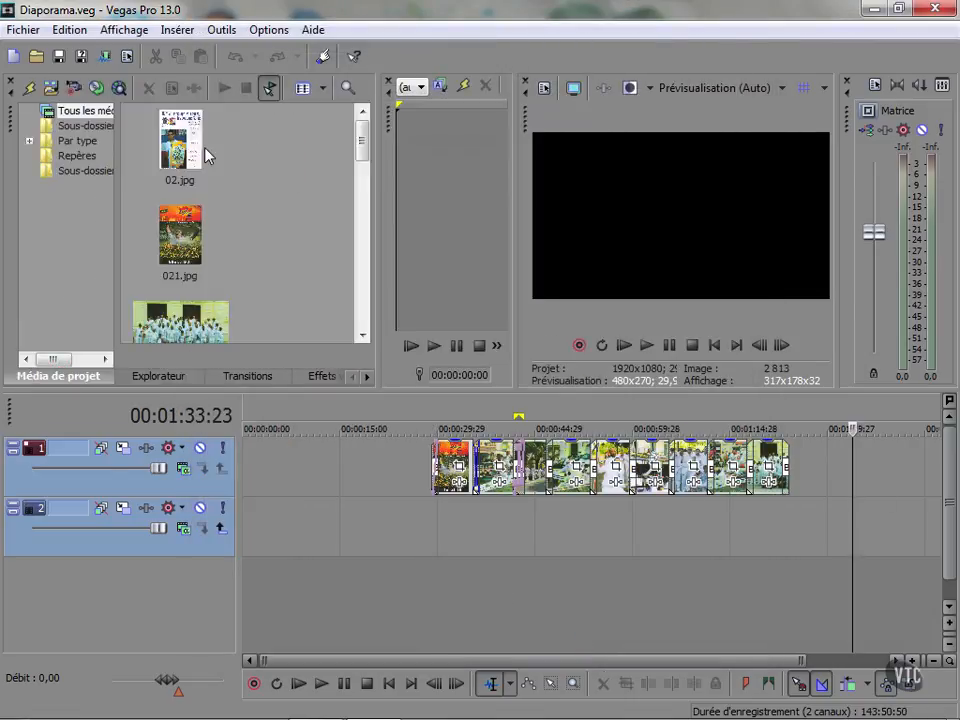
pyautogui.moveTo(232, 106); pyautogui.dragTo(330, 520)
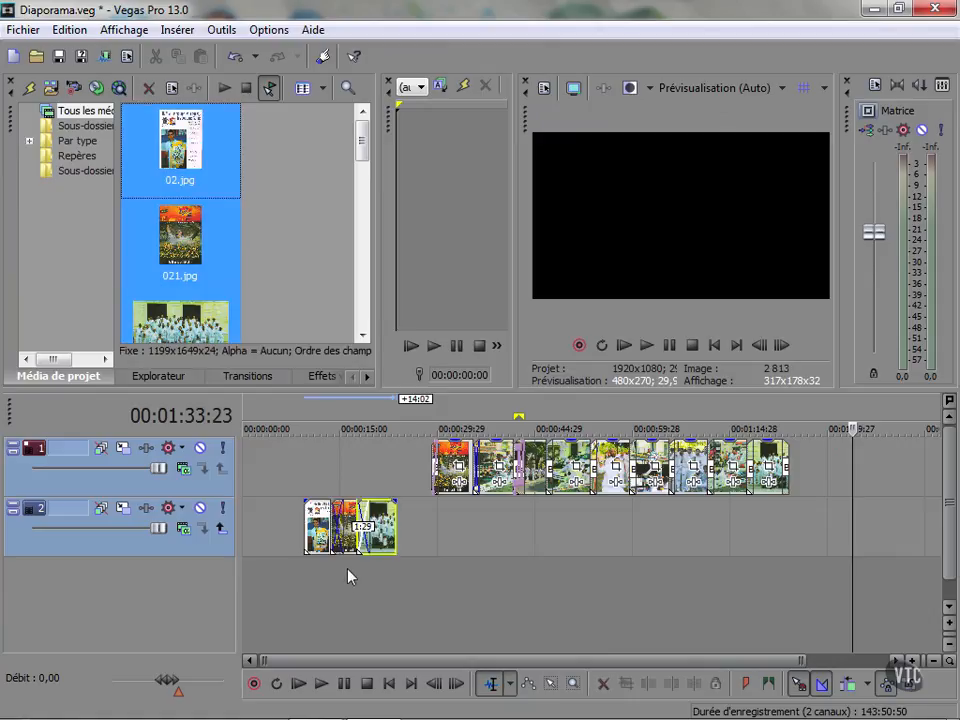
pyautogui.click(349, 579)
pyautogui.scroll(3, 347, 582)
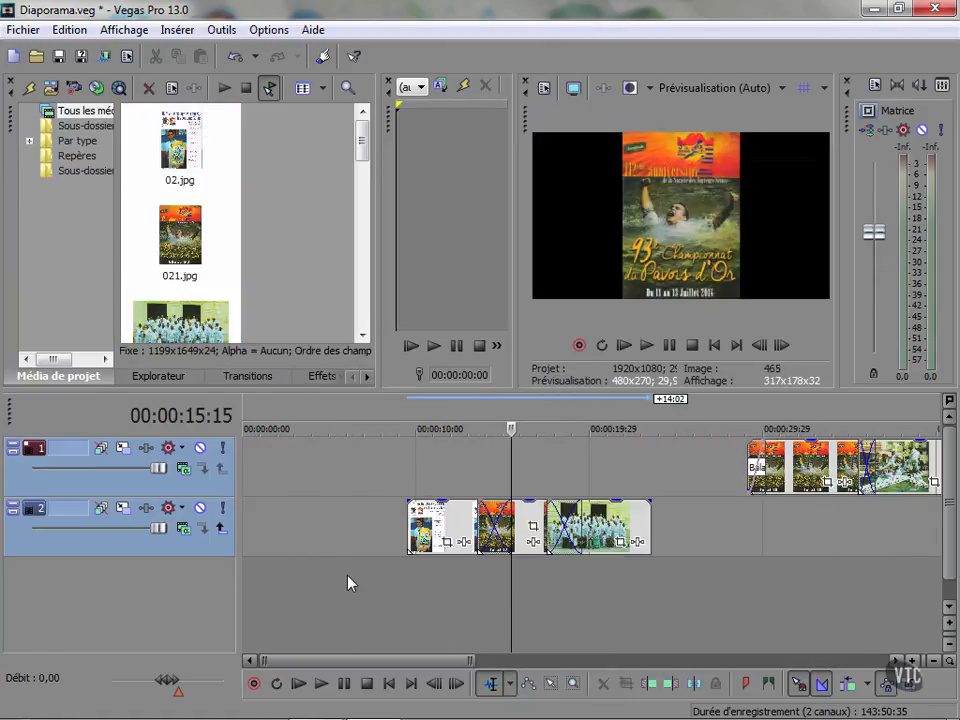